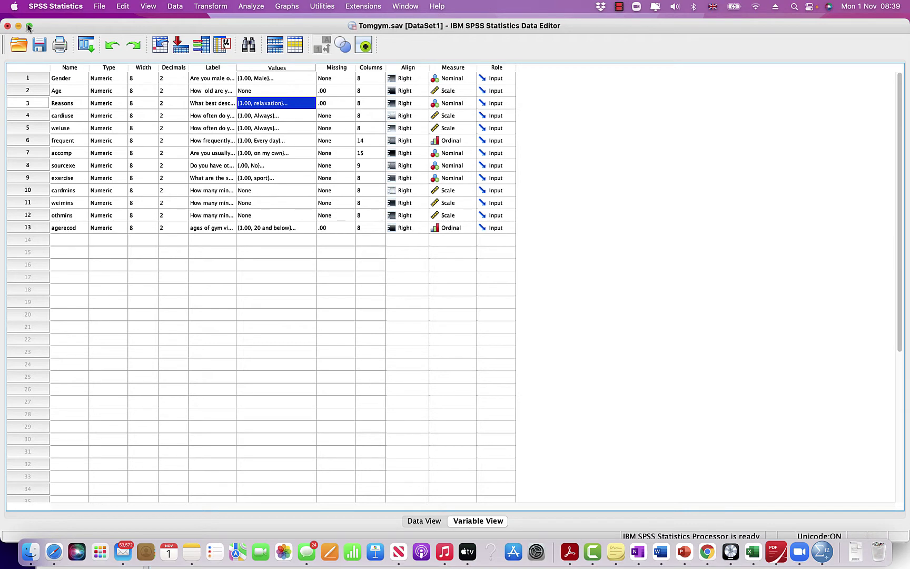
- View Tomgym.sav's 13 gym-survey variables as a grid of case responses in Data View
{"action": "mouse_move", "coordinate": [30, 27]}
- Switch to Data View, then back to Variable View listing the 13 variable definitions
{"action": "left_click", "coordinate": [425, 521]}
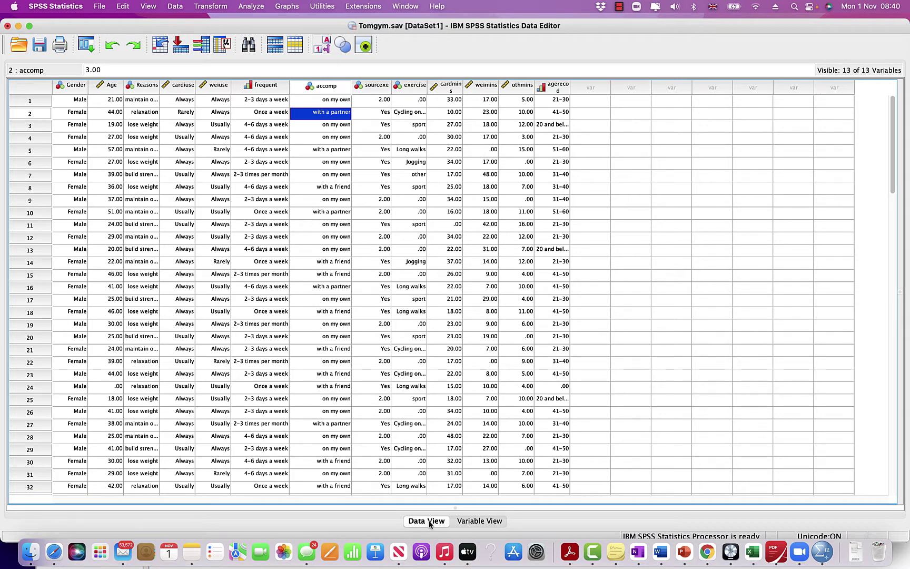
{"action": "left_click", "coordinate": [472, 521]}
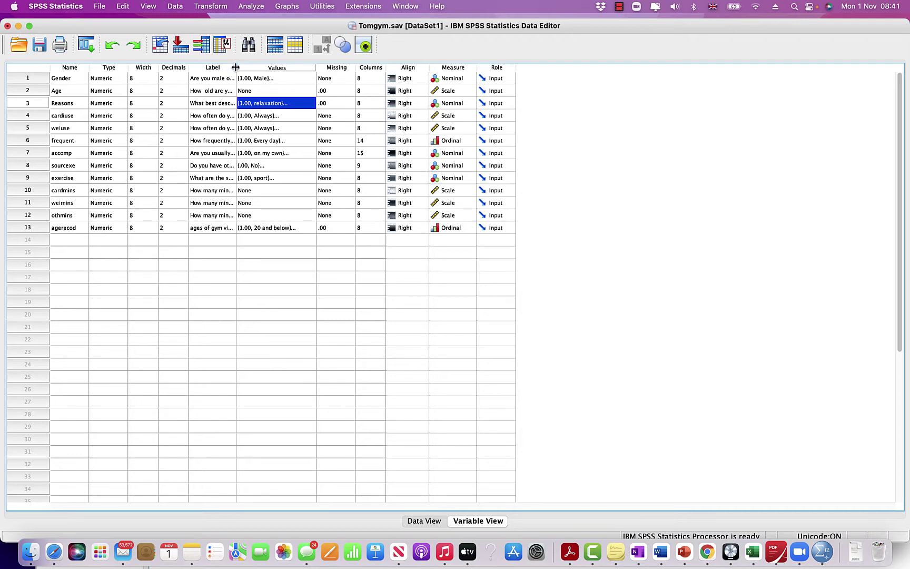
- Widen the Label column so the full question labels from Gender through agecod show
{"action": "left_click_drag", "start_coordinate": [235, 67], "coordinate": [371, 67]}
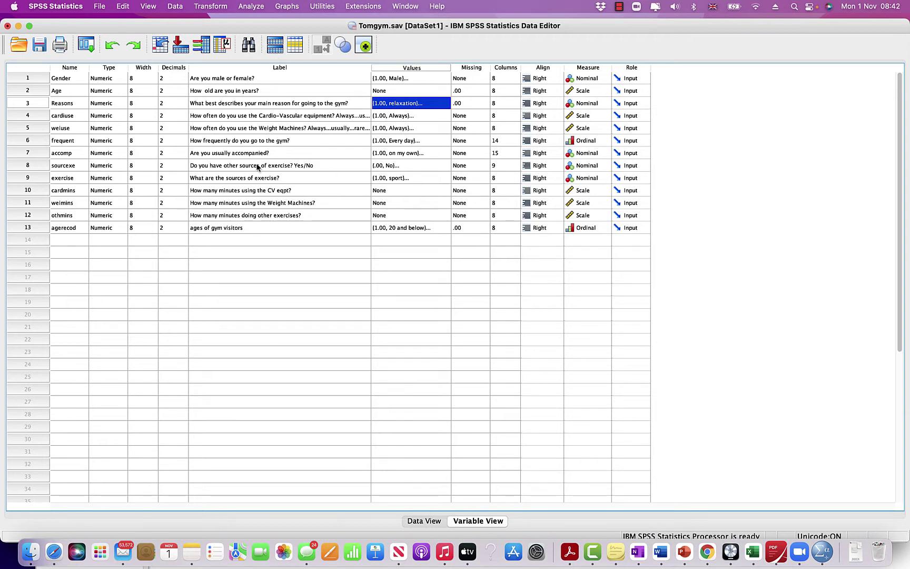
- Run Frequencies on the Reasons variable, the main reason for going to the gym
{"action": "left_click", "coordinate": [250, 7]}
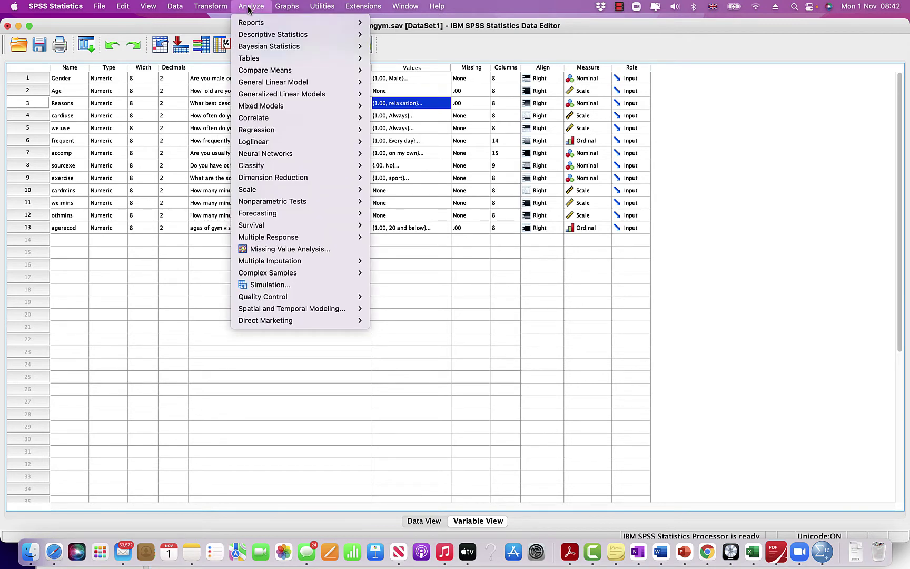
{"action": "mouse_move", "coordinate": [273, 38]}
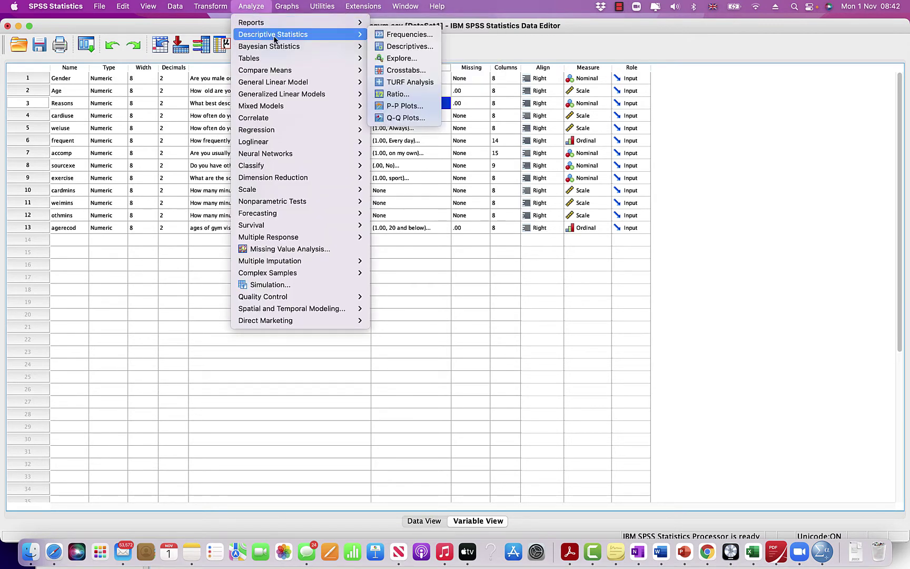
{"action": "left_click", "coordinate": [404, 36]}
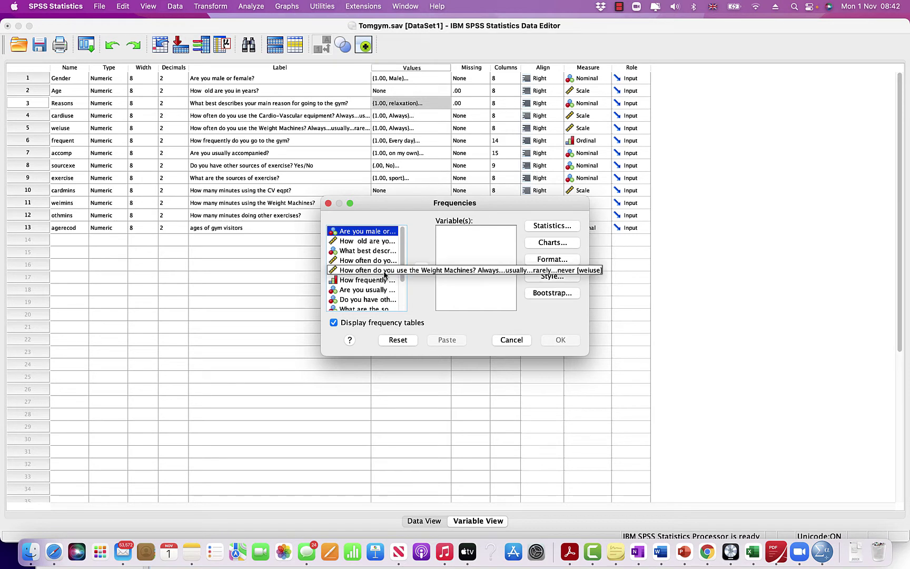
{"action": "left_click", "coordinate": [353, 252]}
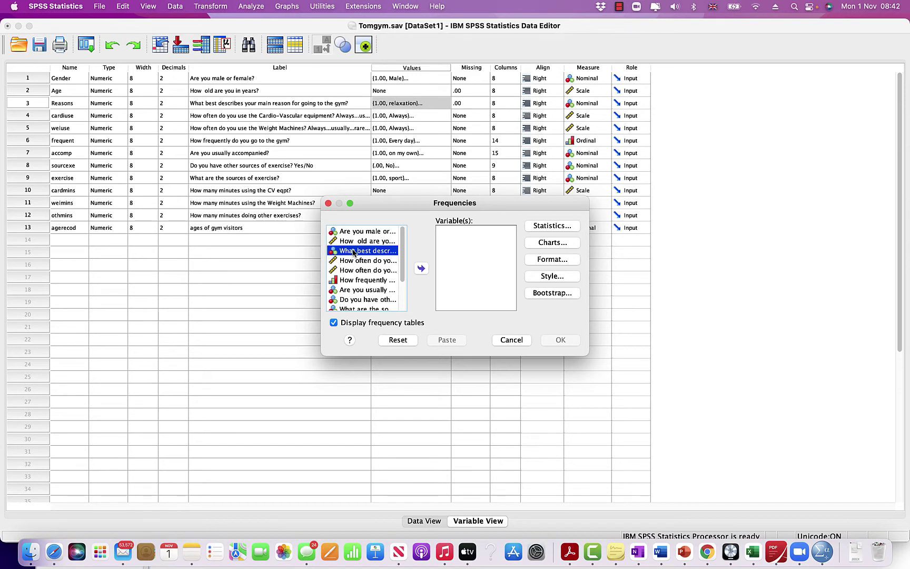
{"action": "left_click", "coordinate": [421, 269]}
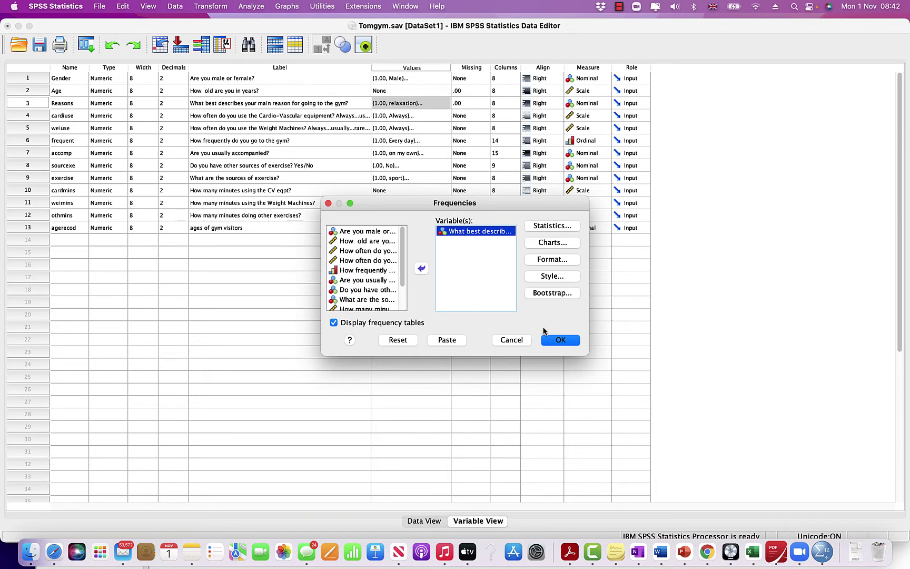
{"action": "left_click", "coordinate": [560, 341]}
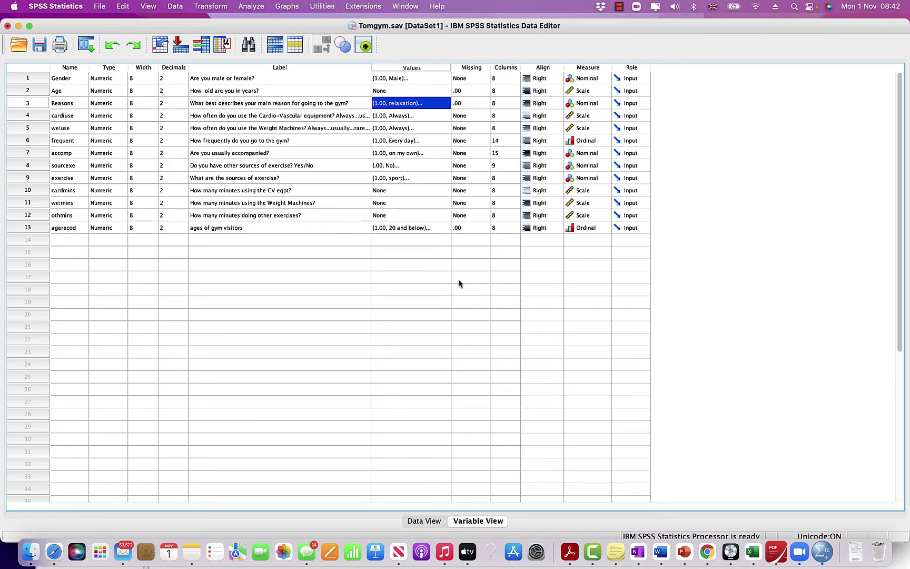
- Bring the Output Viewer forward to show the Reasons table: 90 valid, lose weight 36.7%
{"action": "left_click_drag", "start_coordinate": [235, 26], "coordinate": [269, 301]}
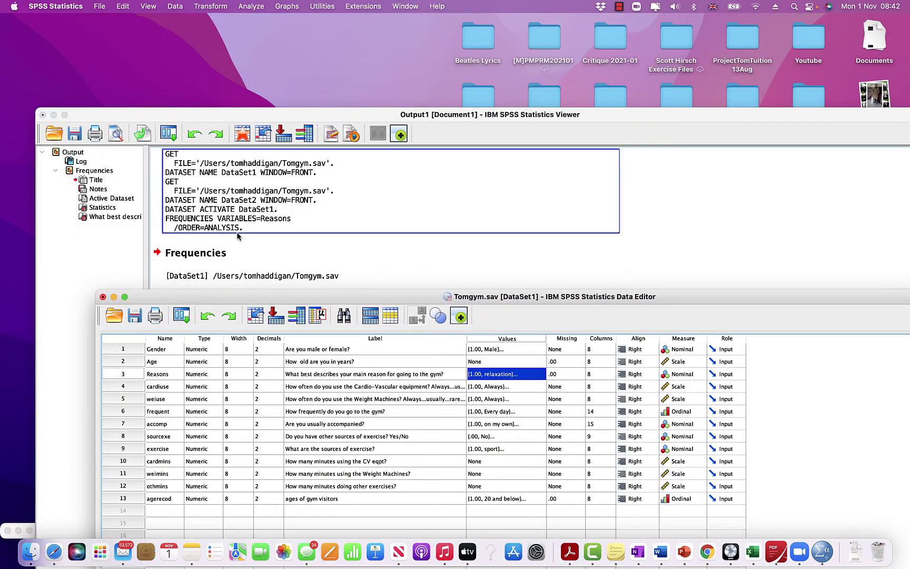
{"action": "left_click", "coordinate": [303, 118]}
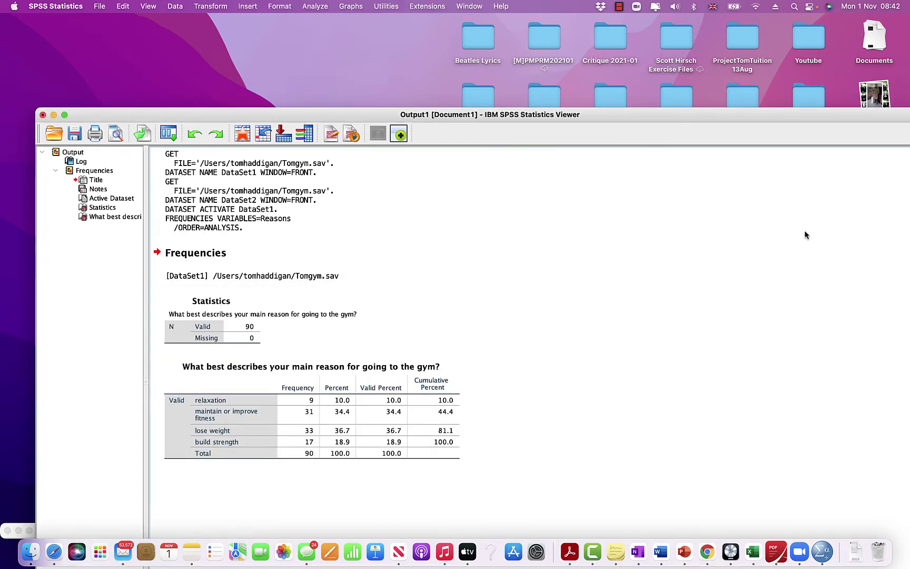
{"action": "left_click_drag", "start_coordinate": [357, 116], "coordinate": [324, 31]}
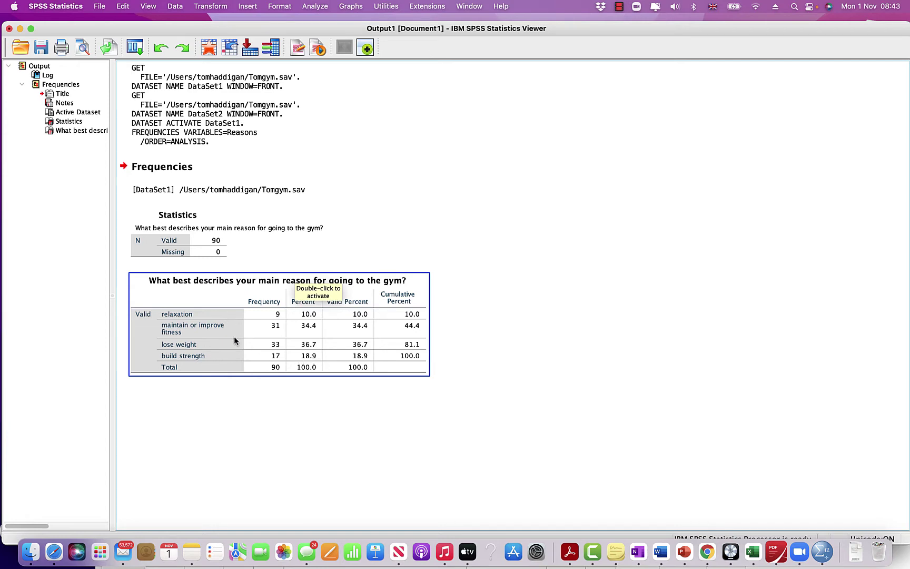
{"action": "left_click_drag", "start_coordinate": [177, 35], "coordinate": [258, 24]}
- Maximize the DataSet2 Data Editor, close Chart Builder unused, and reach Graphs > Legacy Dialogs
{"action": "left_click", "coordinate": [25, 528]}
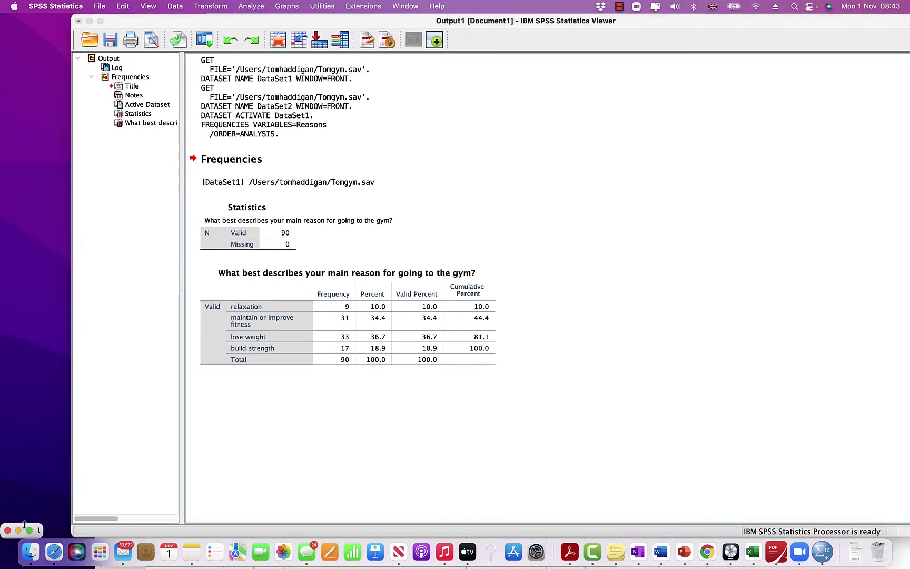
{"action": "left_click", "coordinate": [29, 530]}
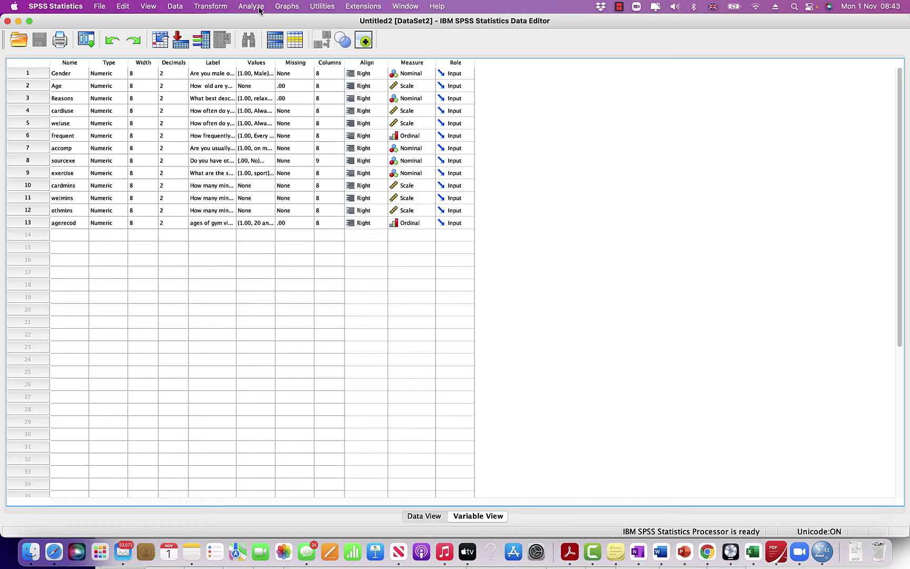
{"action": "left_click", "coordinate": [282, 7]}
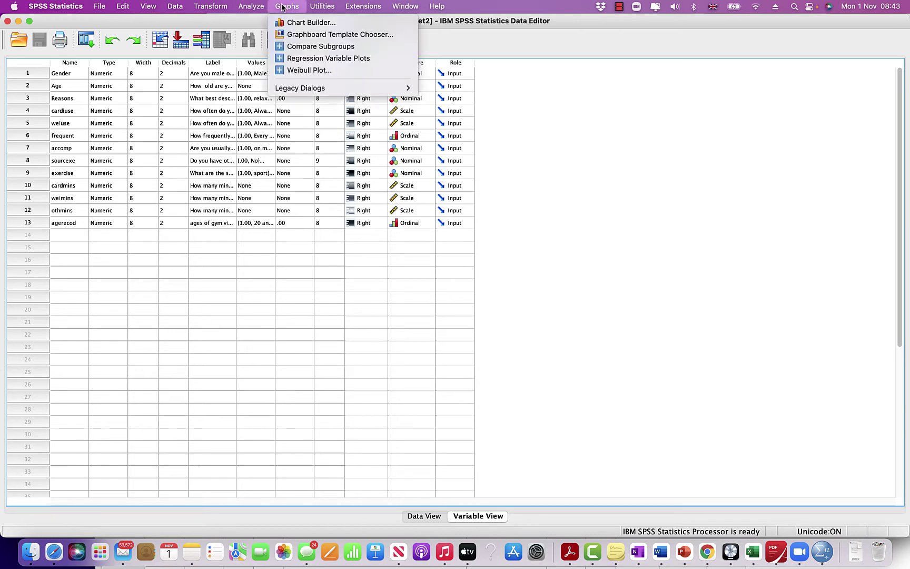
{"action": "left_click", "coordinate": [306, 23]}
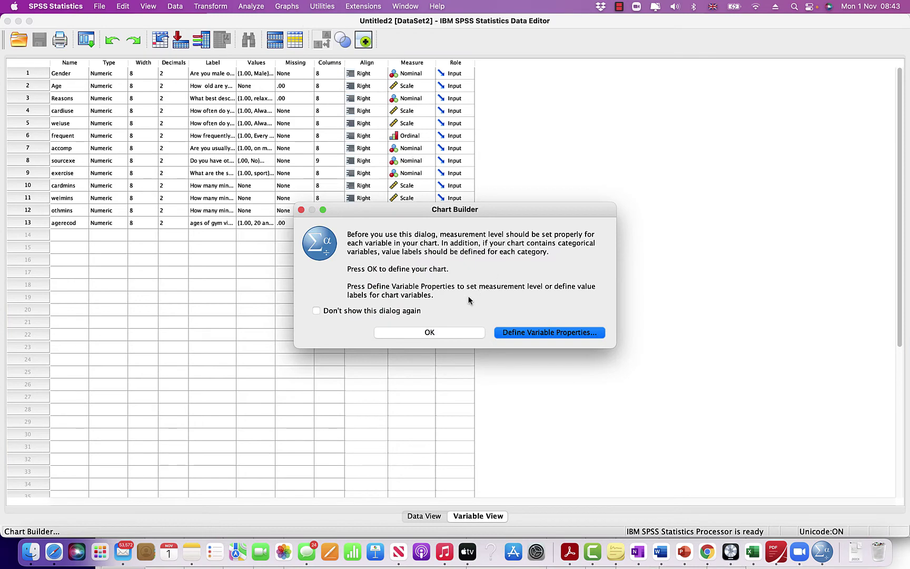
{"action": "left_click", "coordinate": [437, 330]}
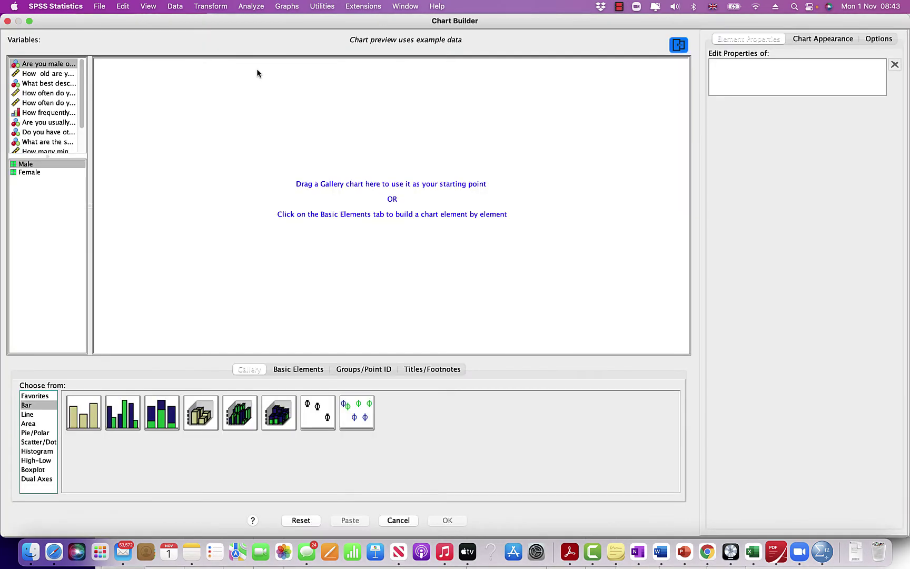
{"action": "left_click", "coordinate": [7, 20]}
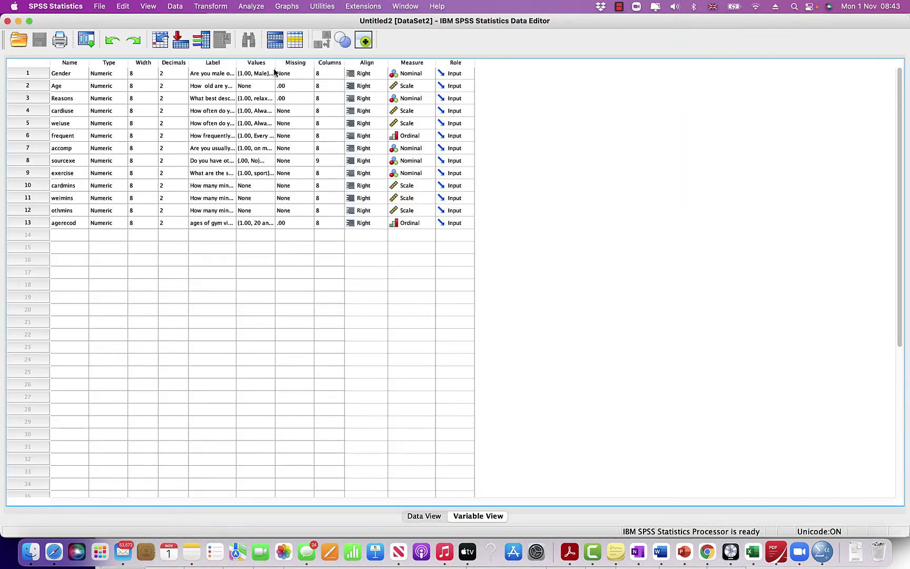
{"action": "left_click", "coordinate": [287, 7]}
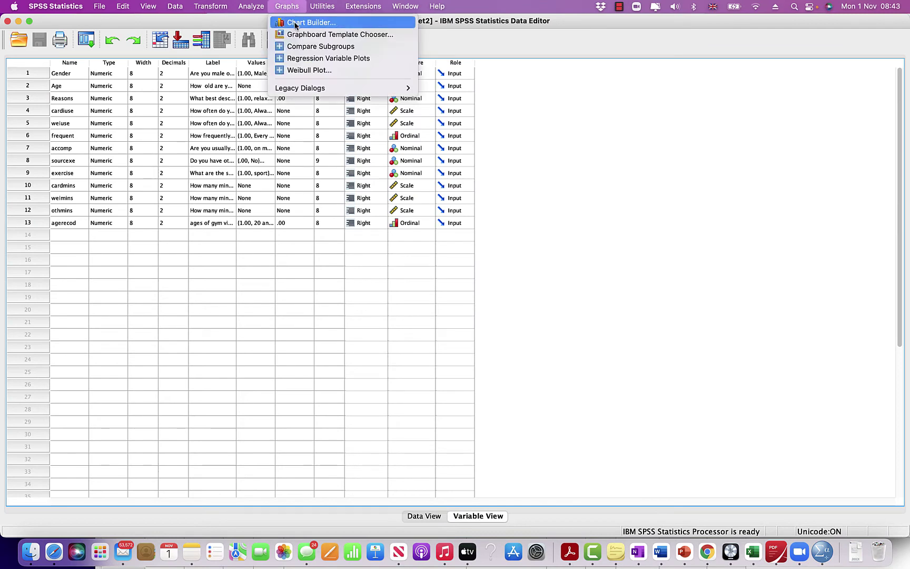
{"action": "mouse_move", "coordinate": [318, 92]}
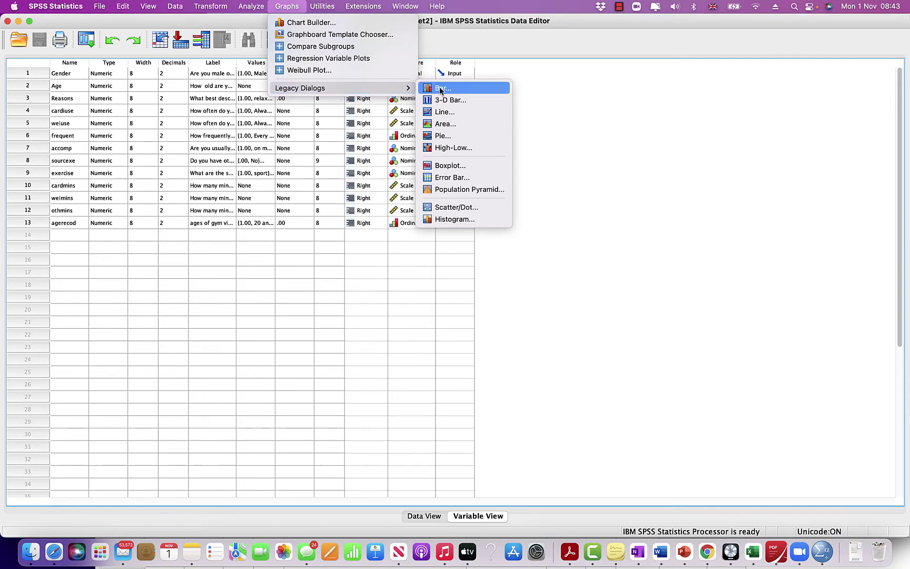
- Create a simple bar chart of case counts with Reasons on the category axis
{"action": "left_click", "coordinate": [440, 89]}
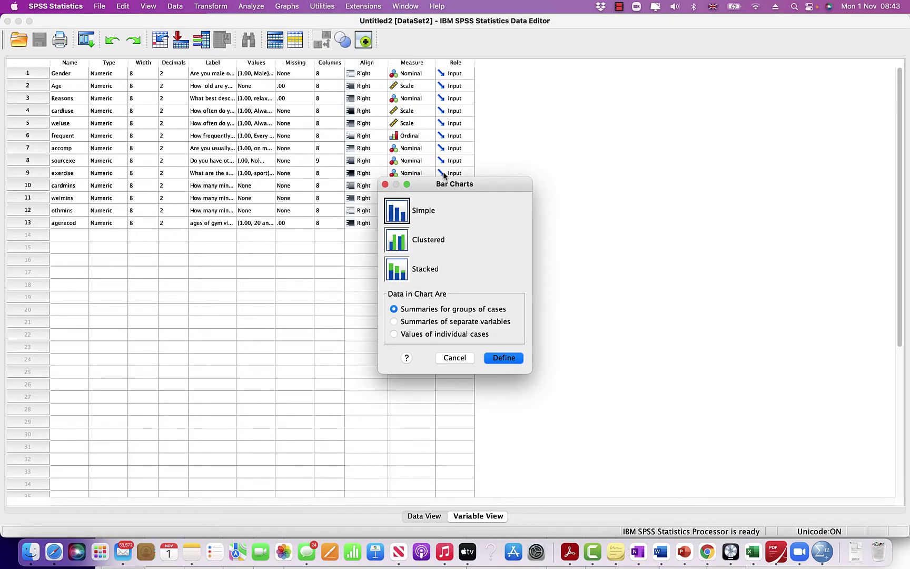
{"action": "double_click", "coordinate": [400, 213]}
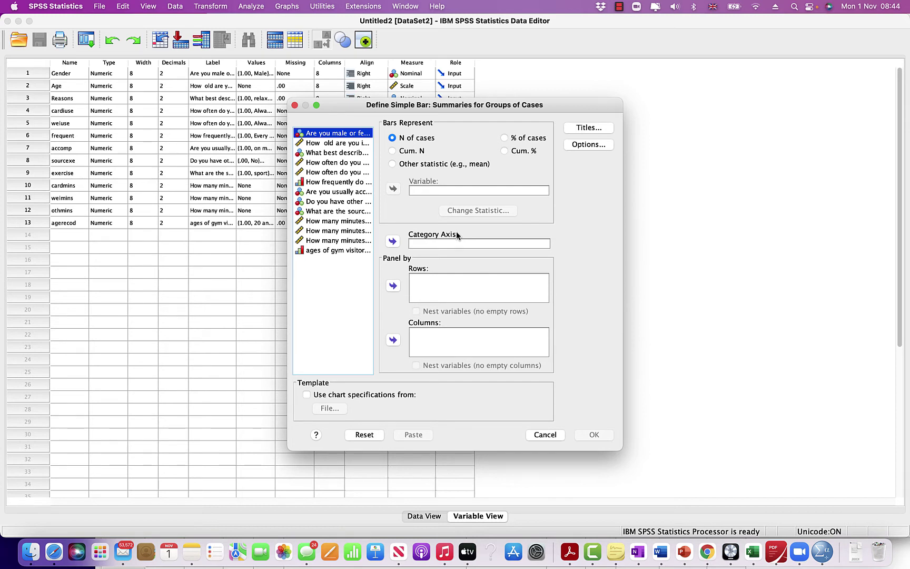
{"action": "left_click", "coordinate": [330, 153]}
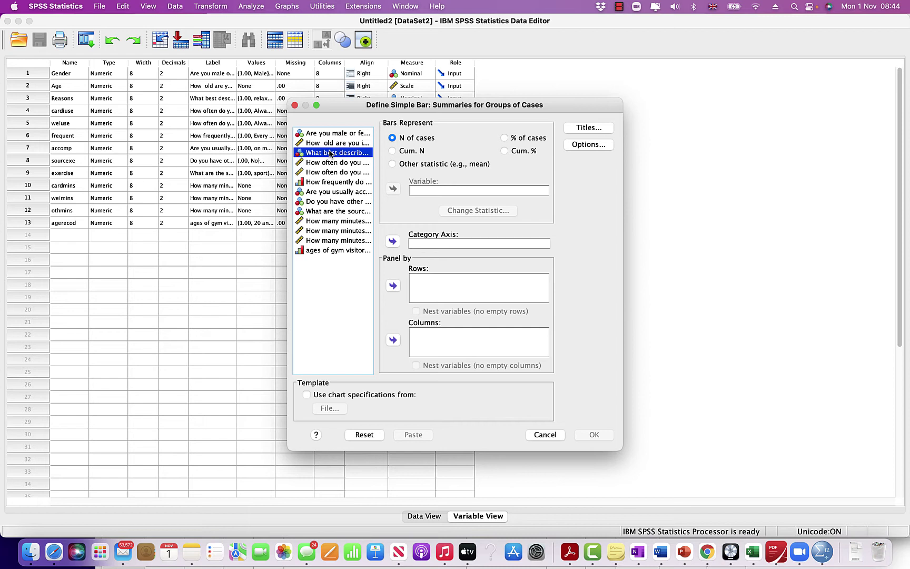
{"action": "left_click", "coordinate": [393, 242]}
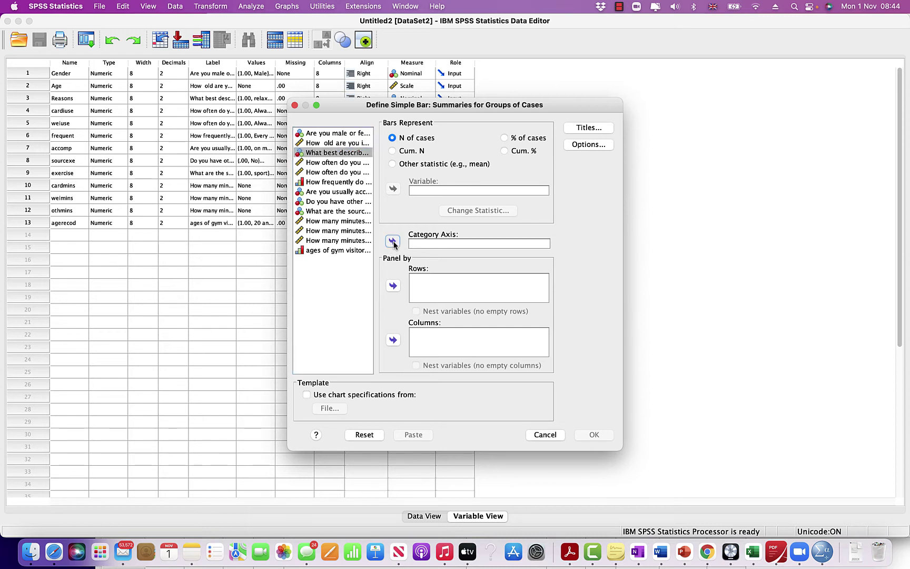
{"action": "left_click", "coordinate": [595, 434]}
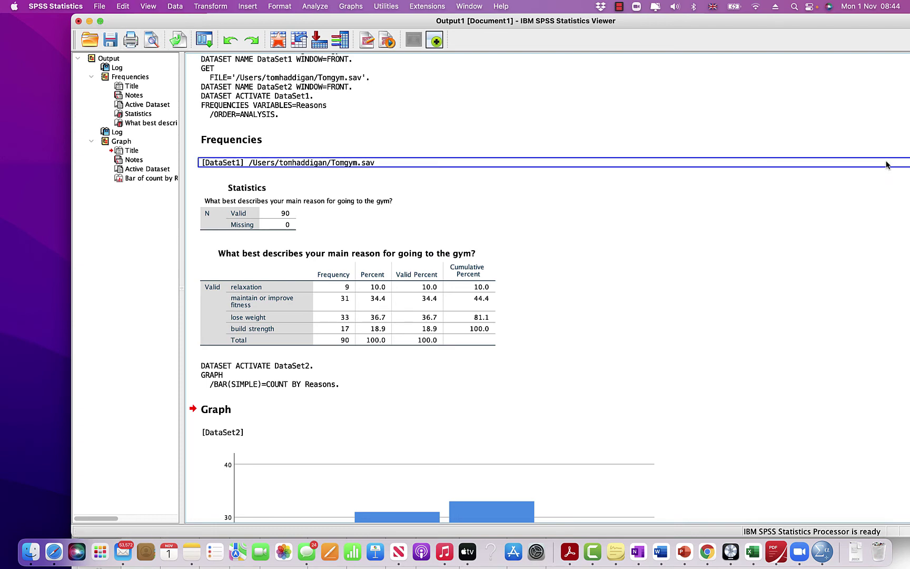
{"action": "left_click_drag", "start_coordinate": [684, 23], "coordinate": [613, 23]}
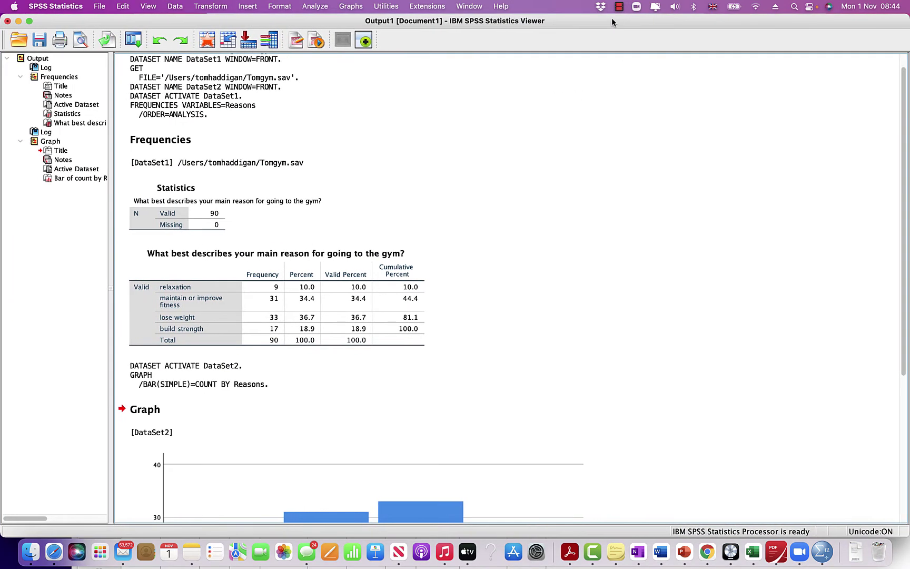
{"action": "left_click_drag", "start_coordinate": [903, 130], "coordinate": [907, 279]}
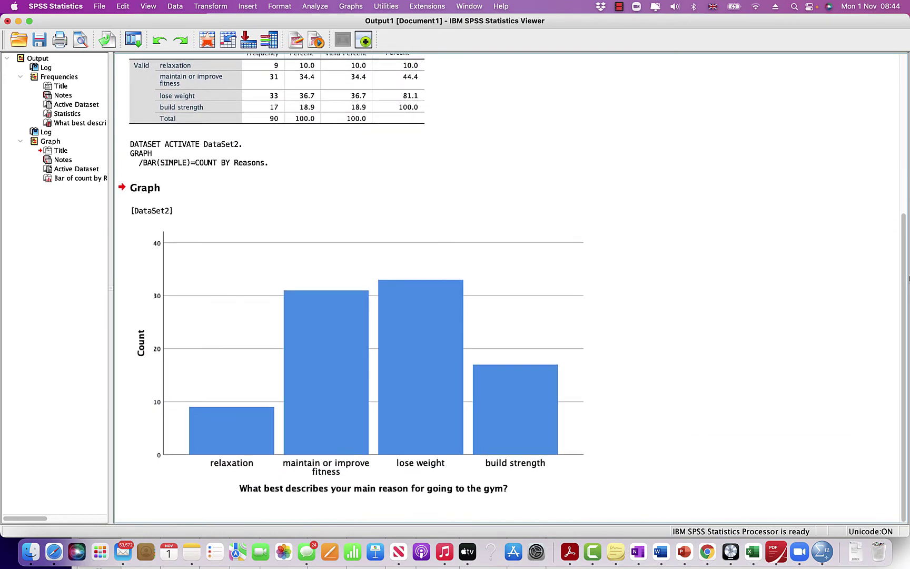
{"action": "left_click", "coordinate": [469, 264]}
{"action": "mouse_move", "coordinate": [901, 273]}
{"action": "left_mouse_down"}
{"action": "mouse_move", "coordinate": [881, 138]}
{"action": "mouse_move", "coordinate": [889, 289]}
{"action": "mouse_move", "coordinate": [885, 101]}
{"action": "mouse_move", "coordinate": [889, 259]}
{"action": "left_mouse_up"}
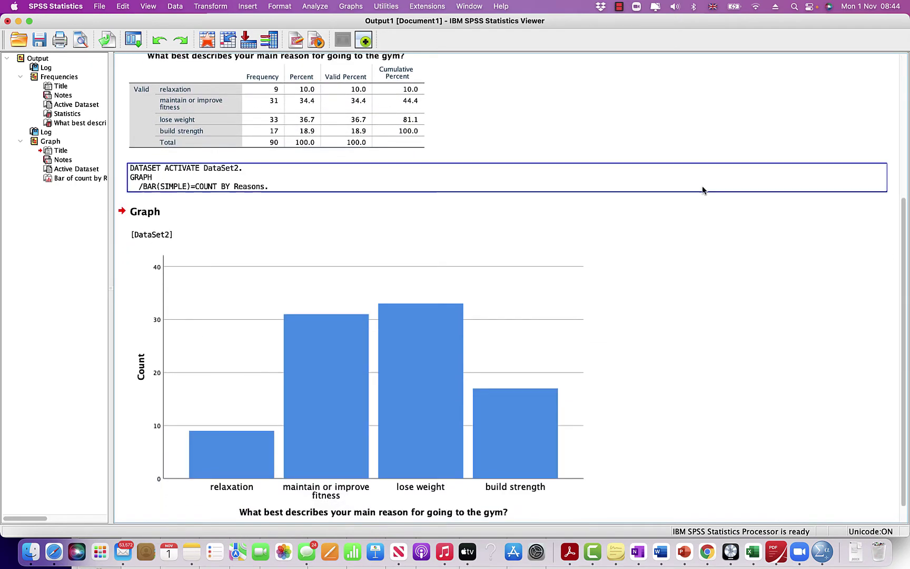
- Minimize the Viewer and bring the Data Editor up full-screen
{"action": "left_click", "coordinate": [18, 21]}
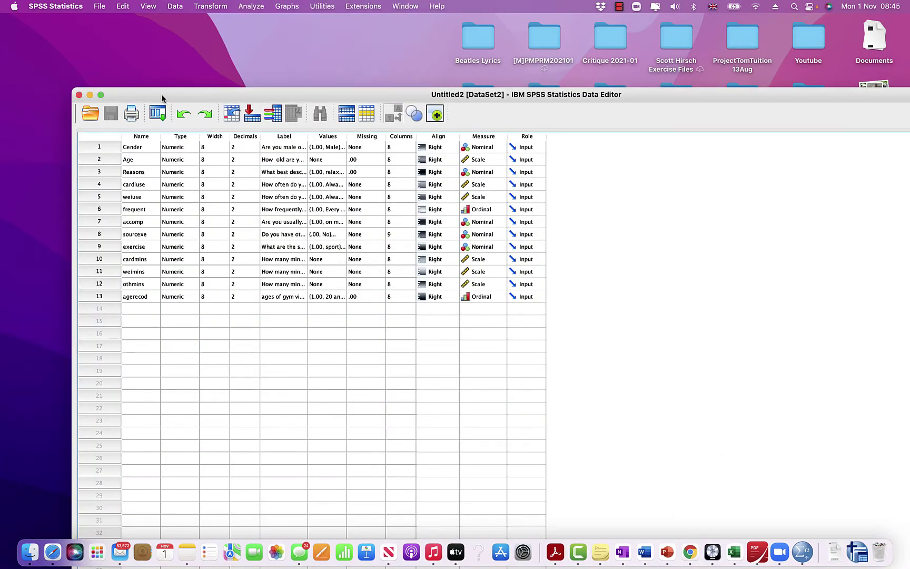
{"action": "left_click_drag", "start_coordinate": [162, 94], "coordinate": [141, 61]}
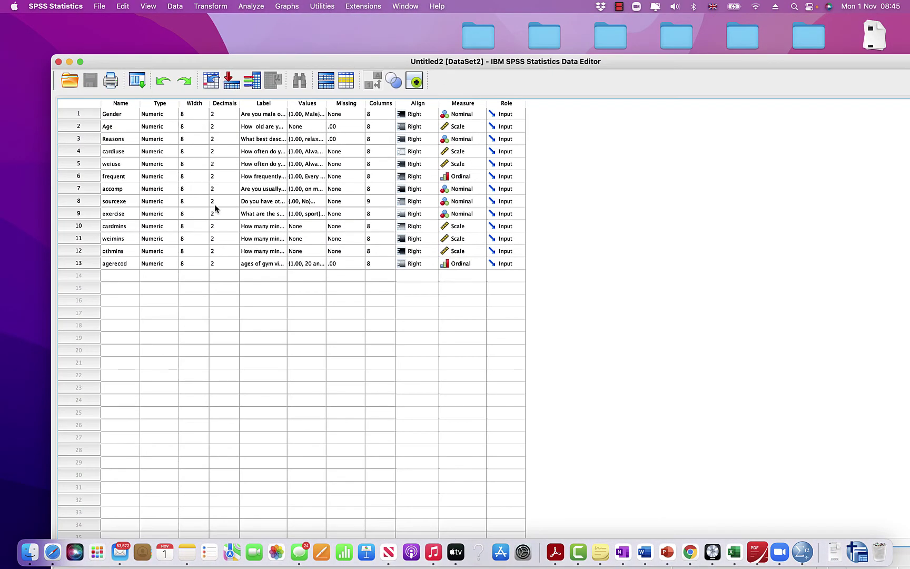
{"action": "left_click", "coordinate": [80, 61]}
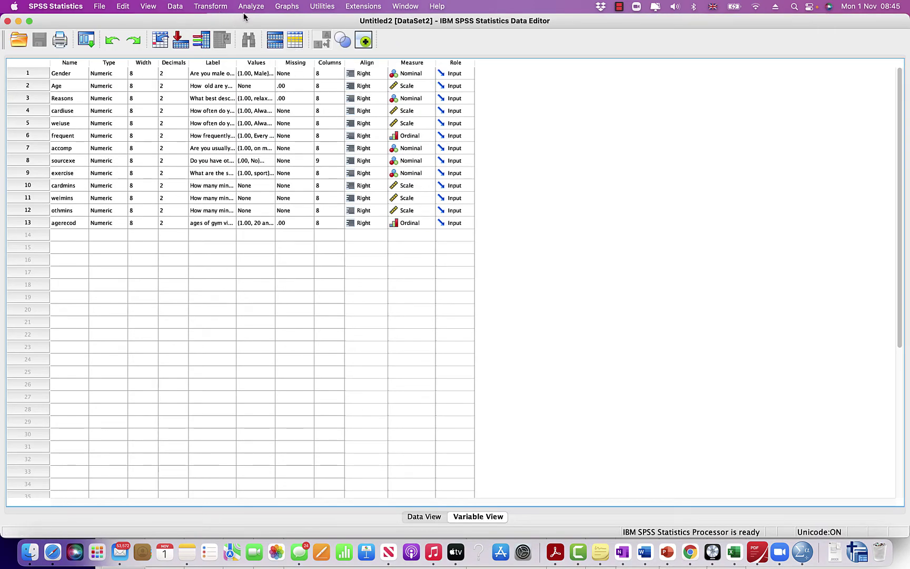
- Create a legacy pie chart of case counts with slices defined by Reasons
{"action": "left_click", "coordinate": [282, 8]}
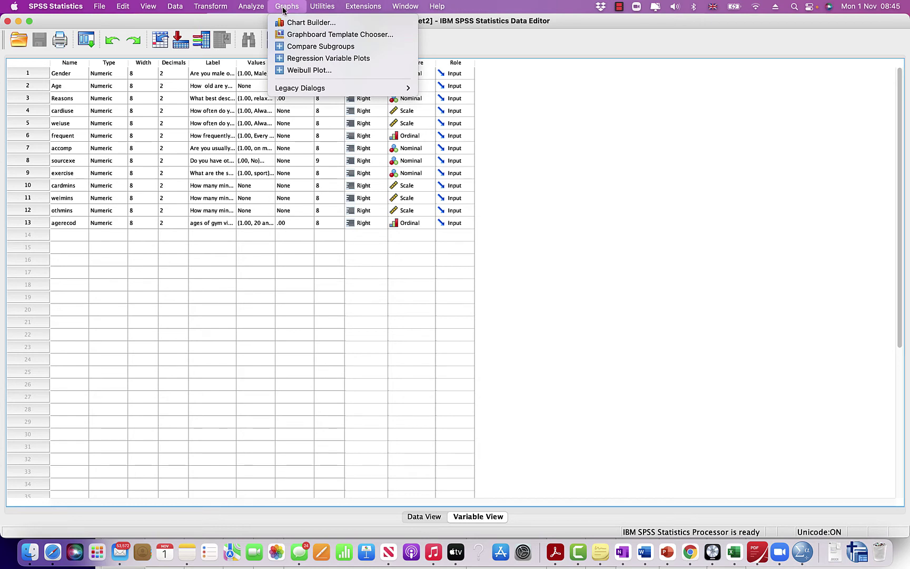
{"action": "mouse_move", "coordinate": [314, 92]}
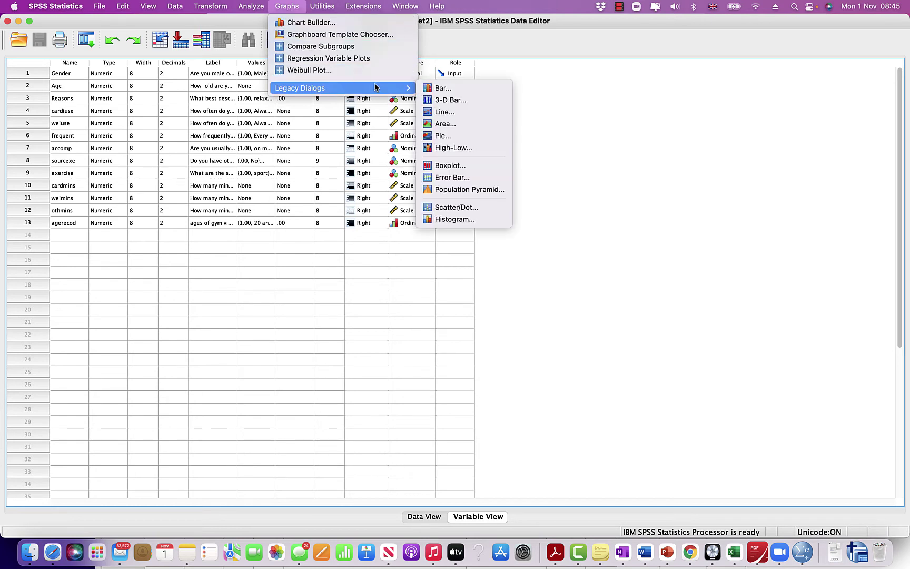
{"action": "left_click", "coordinate": [449, 136]}
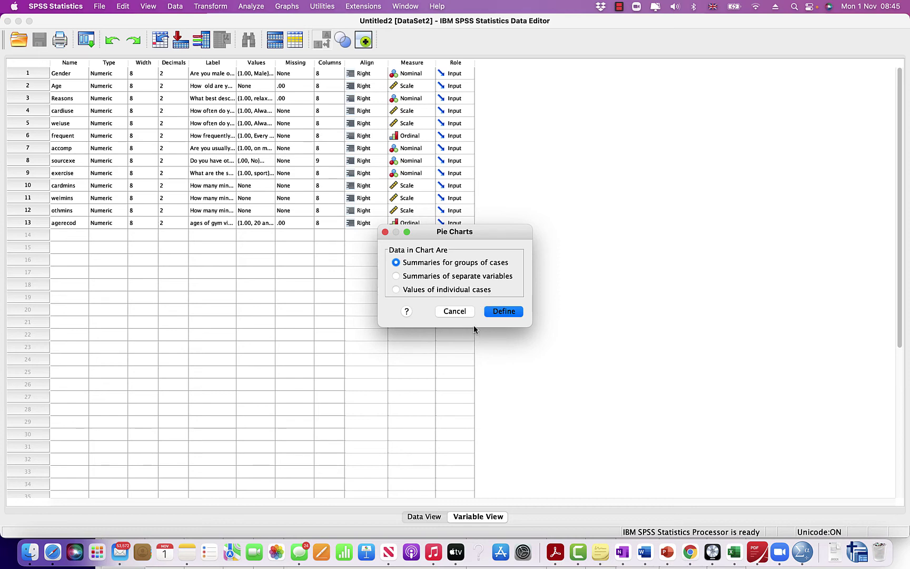
{"action": "left_click", "coordinate": [504, 311]}
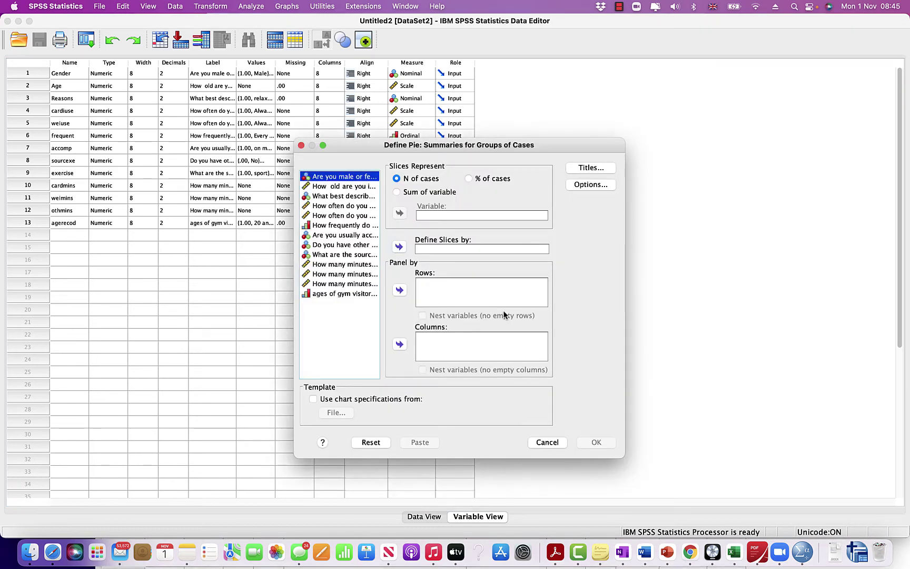
{"action": "left_click", "coordinate": [328, 196]}
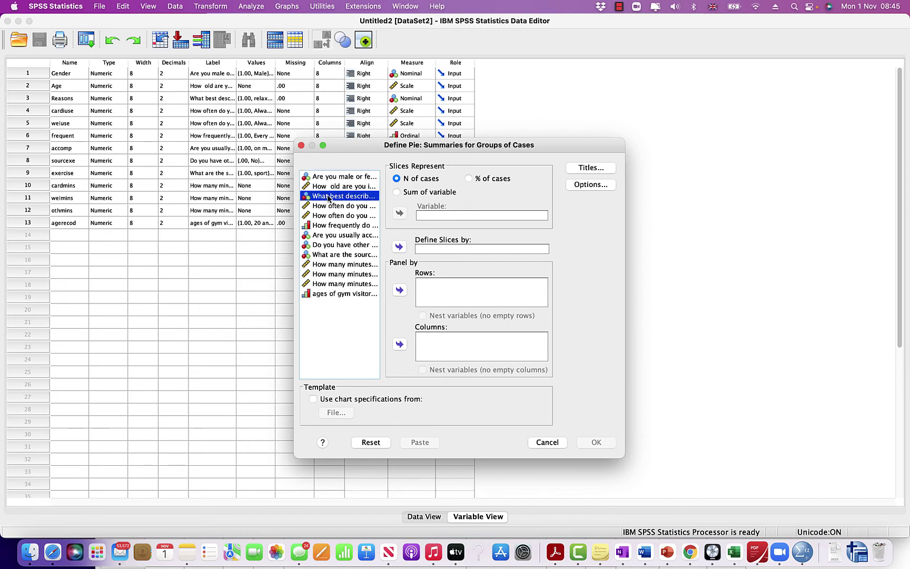
{"action": "left_click", "coordinate": [398, 247]}
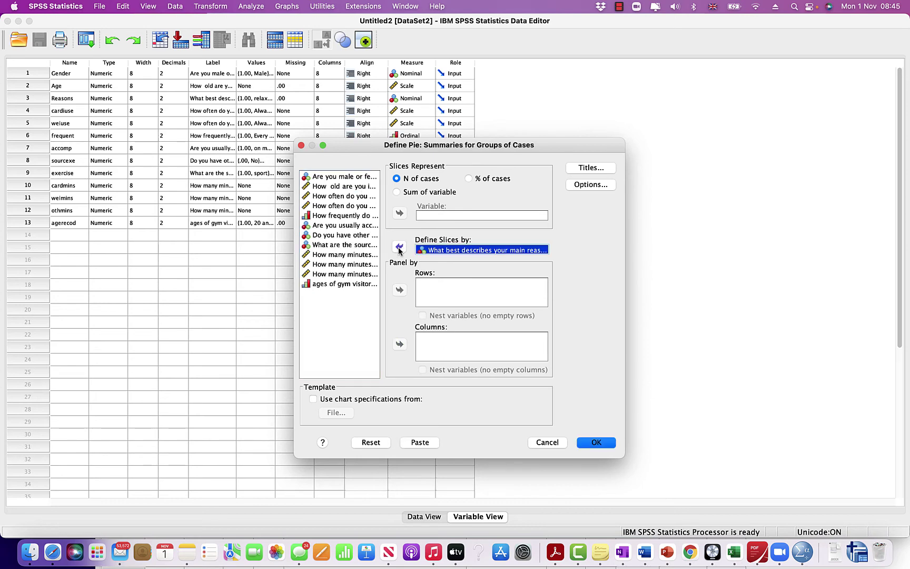
{"action": "left_click", "coordinate": [596, 442]}
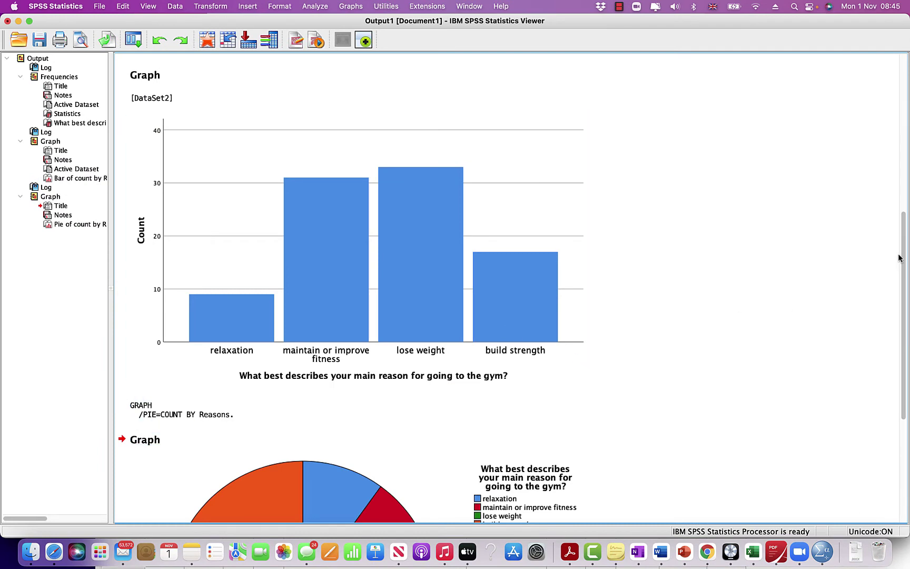
- Scroll down to the pie chart, then minimize the Viewer to reach the DataSet2 variable list
{"action": "left_click_drag", "start_coordinate": [900, 246], "coordinate": [903, 363]}
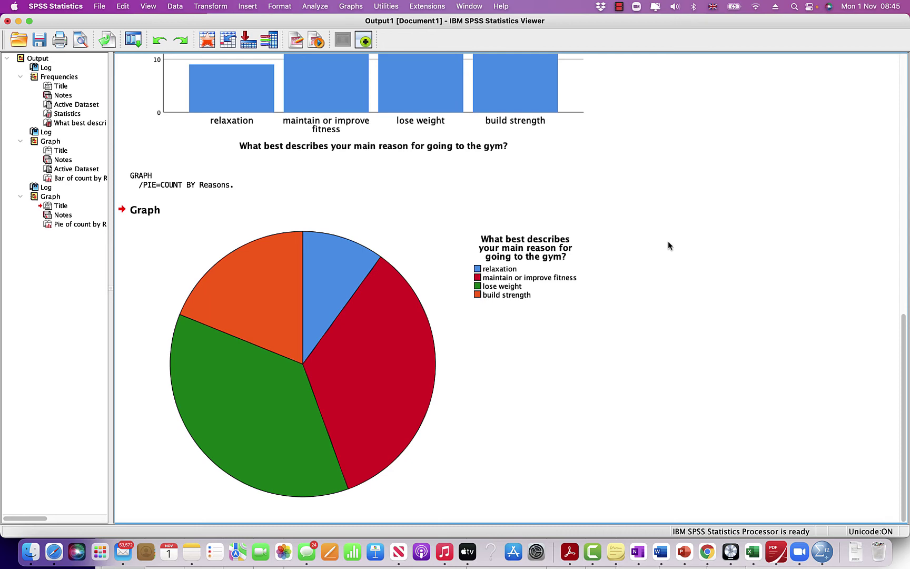
{"action": "left_click", "coordinate": [19, 21]}
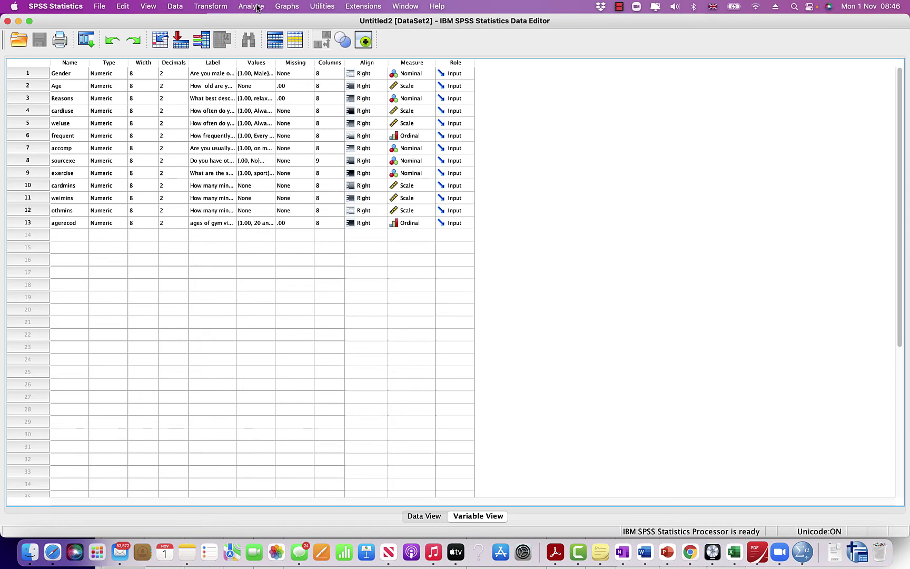
- Open the Histogram dialog from Graphs > Legacy Dialogs, with no variable chosen yet
{"action": "left_click", "coordinate": [281, 7]}
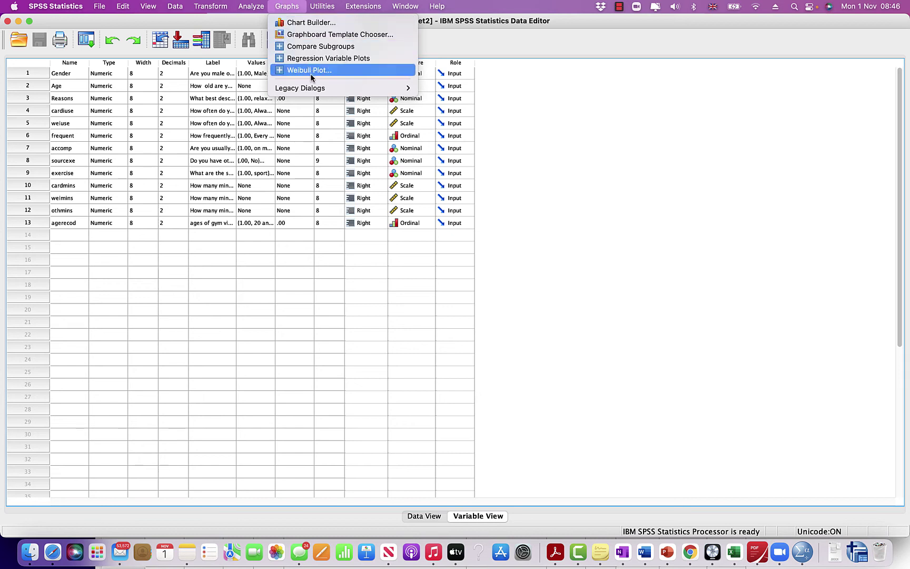
{"action": "mouse_move", "coordinate": [318, 91]}
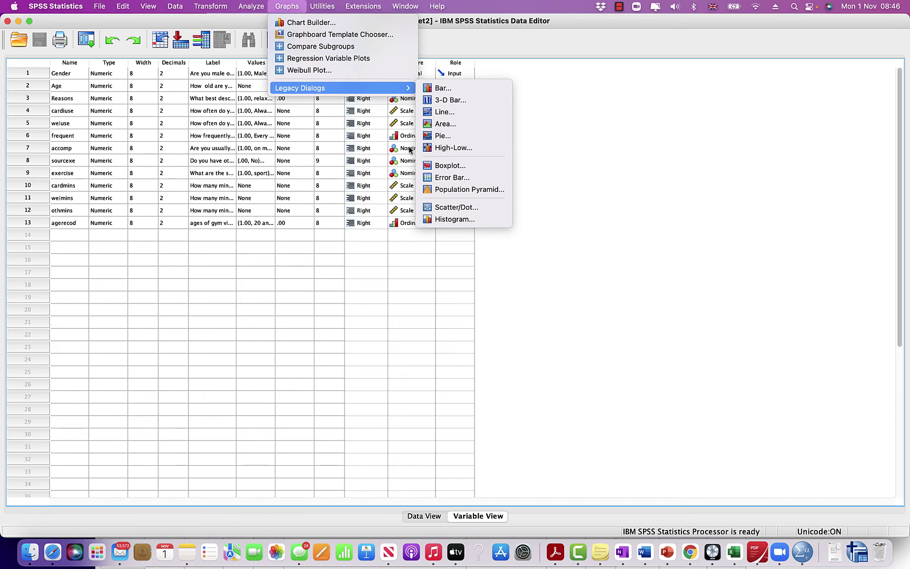
{"action": "left_click", "coordinate": [460, 220]}
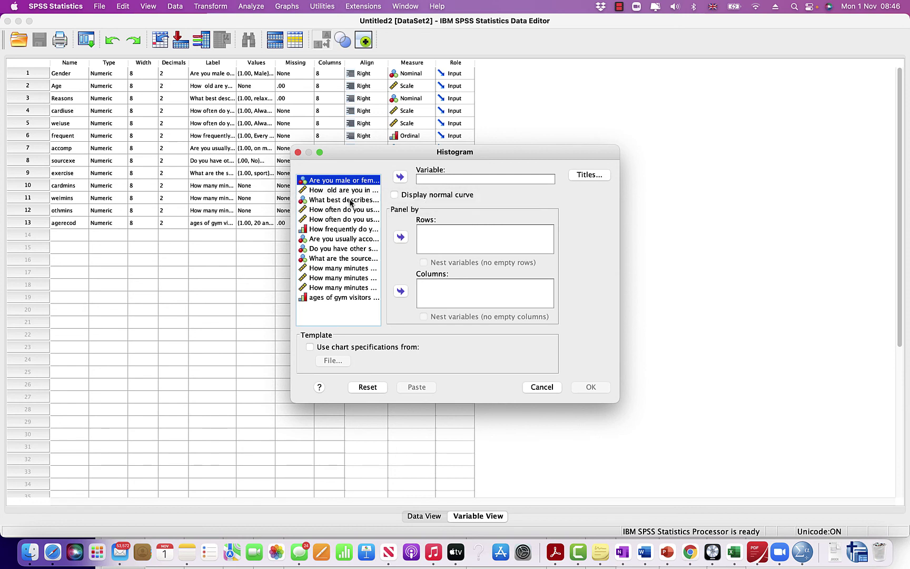
- Chart the 'What best describes…' gym-reason variable as a histogram paneled in rows by Age
{"action": "left_click", "coordinate": [343, 200]}
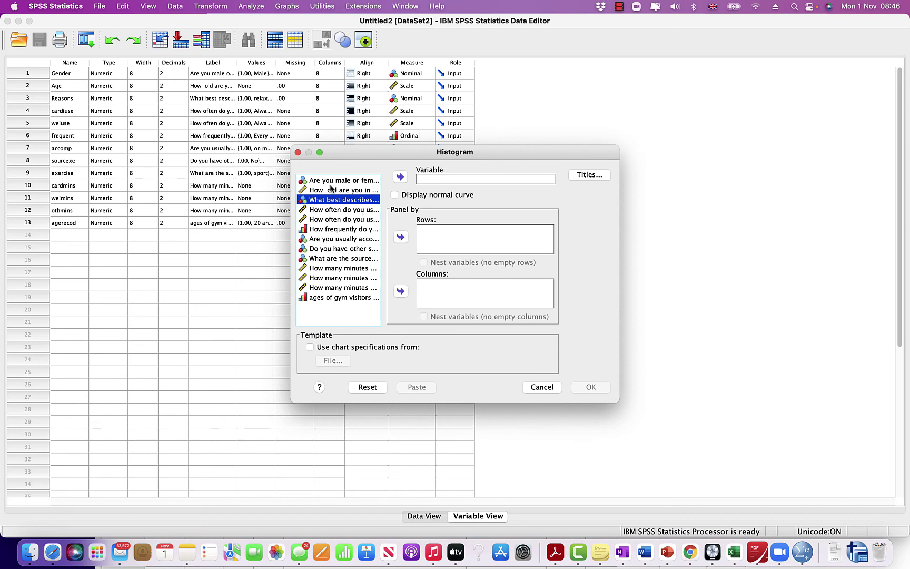
{"action": "left_click", "coordinate": [402, 177]}
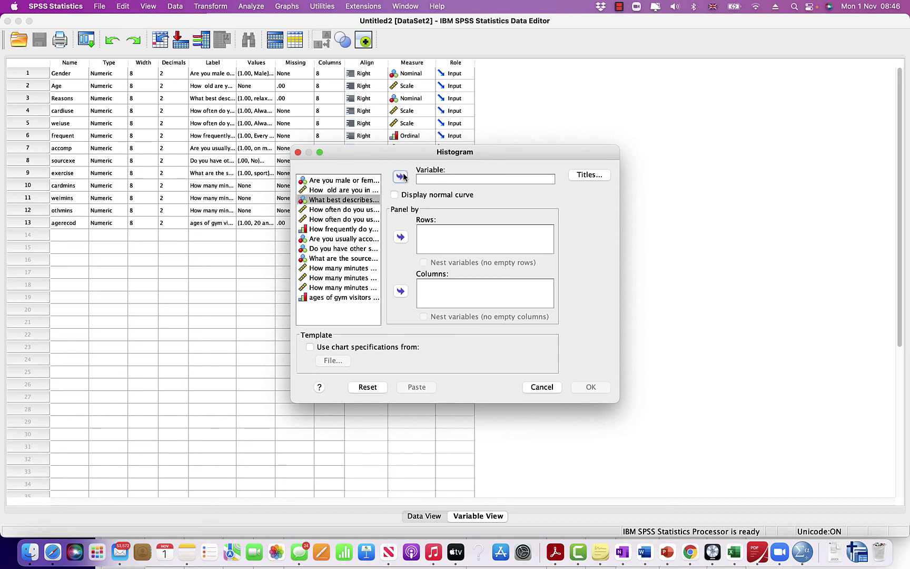
{"action": "left_click", "coordinate": [340, 190]}
{"action": "left_click", "coordinate": [400, 237]}
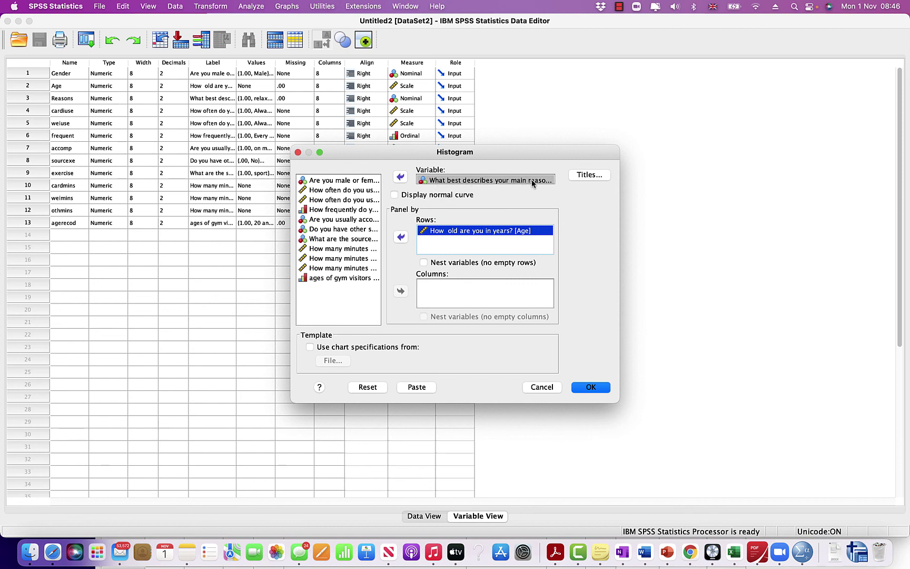
{"action": "left_click_drag", "start_coordinate": [532, 183], "coordinate": [452, 233]}
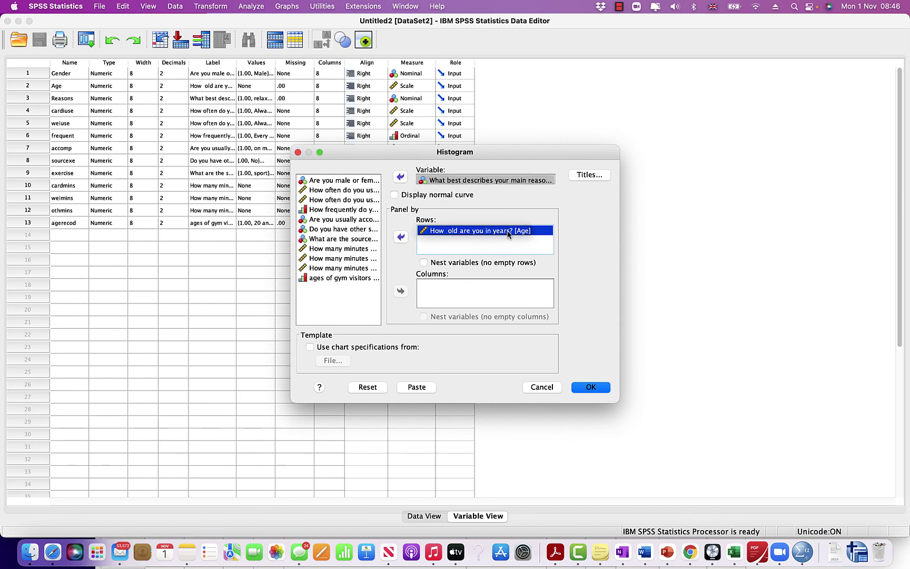
{"action": "left_click", "coordinate": [590, 388]}
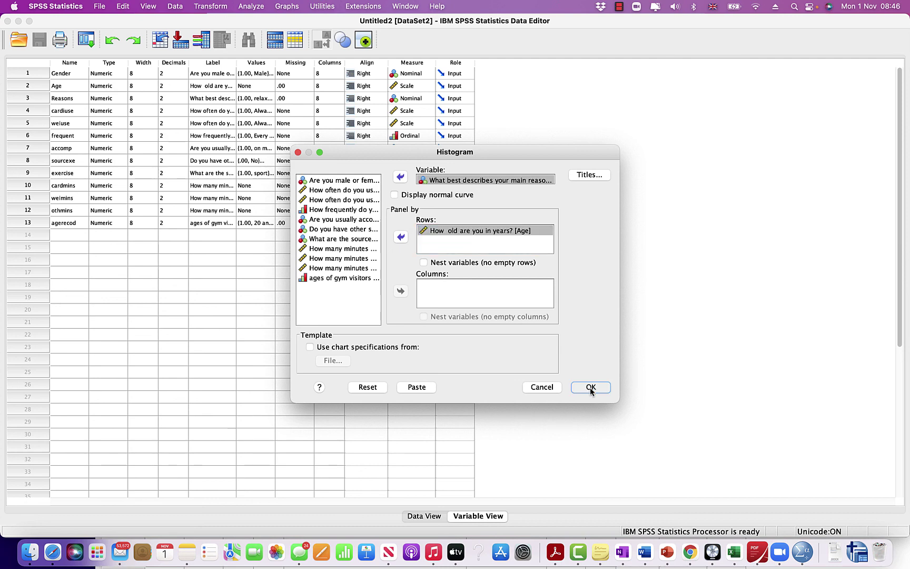